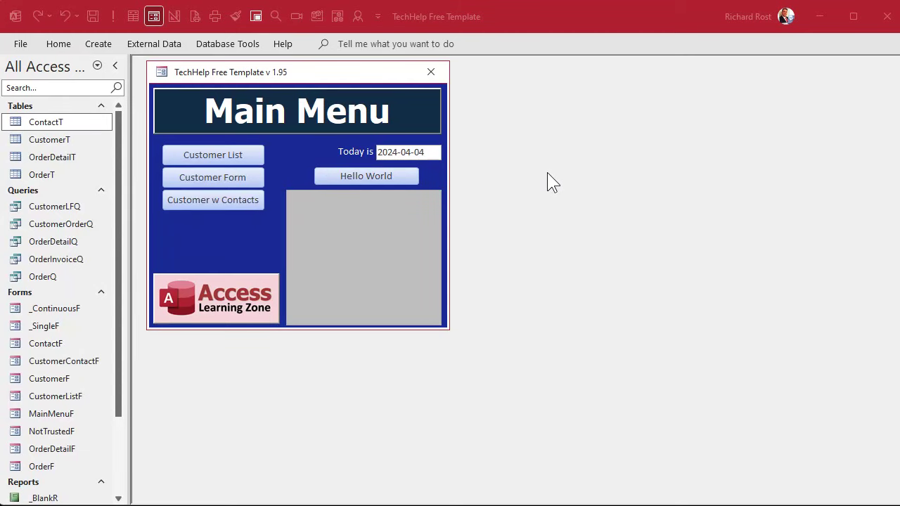
# Open the Customer form and its Orders, then preview the OrderInvoiceR invoice for order 1
pyautogui.click(534, 255)
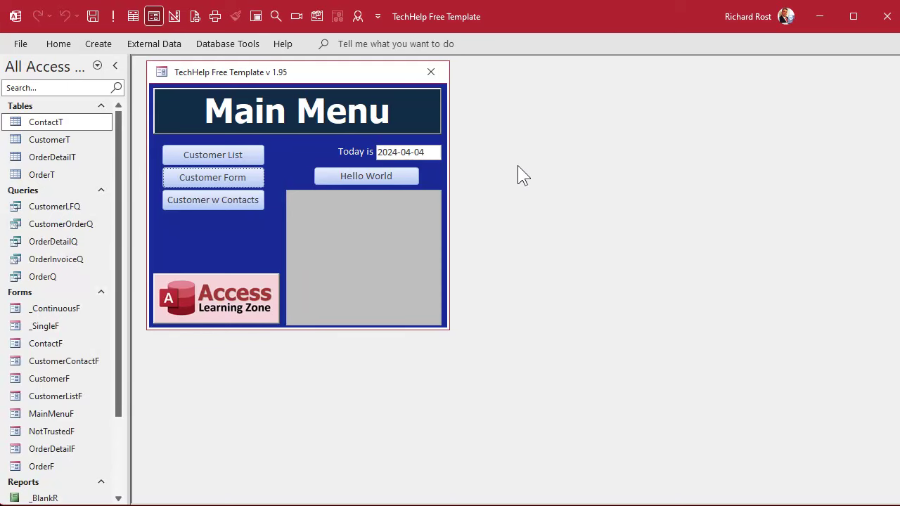
pyautogui.click(232, 177)
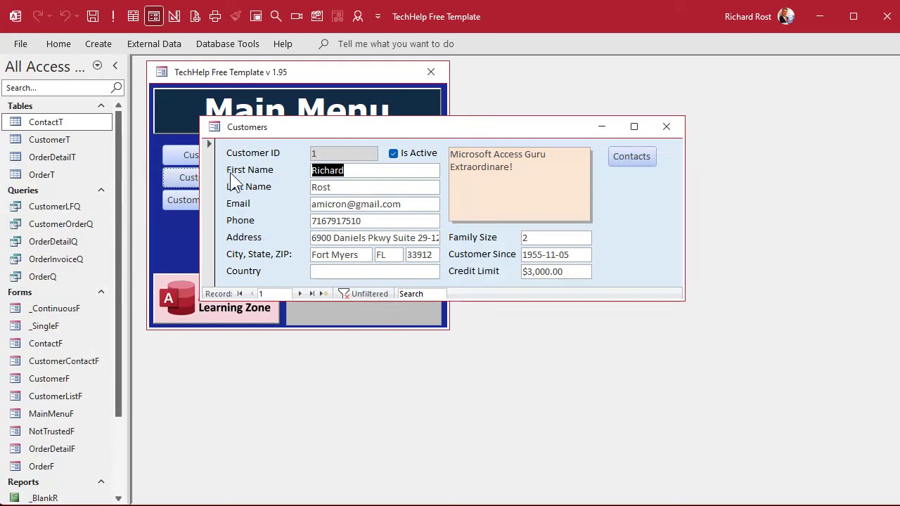
pyautogui.click(635, 176)
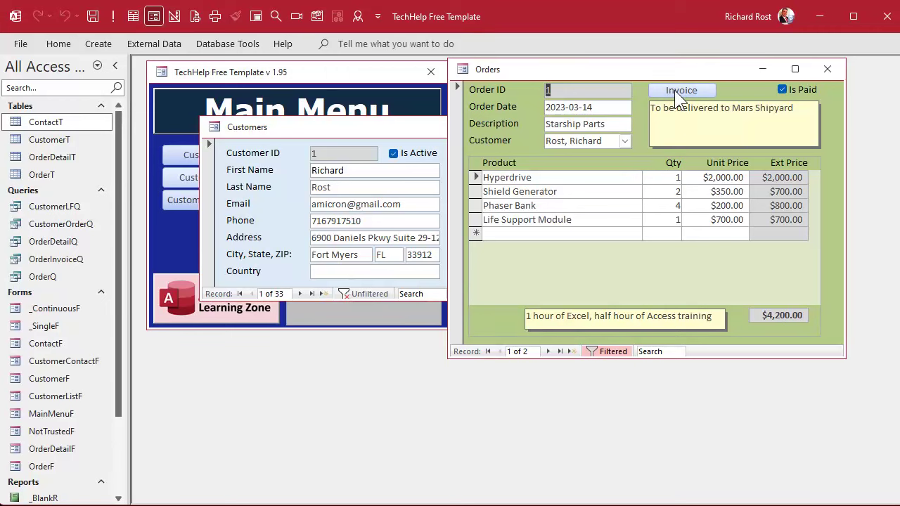
pyautogui.click(676, 90)
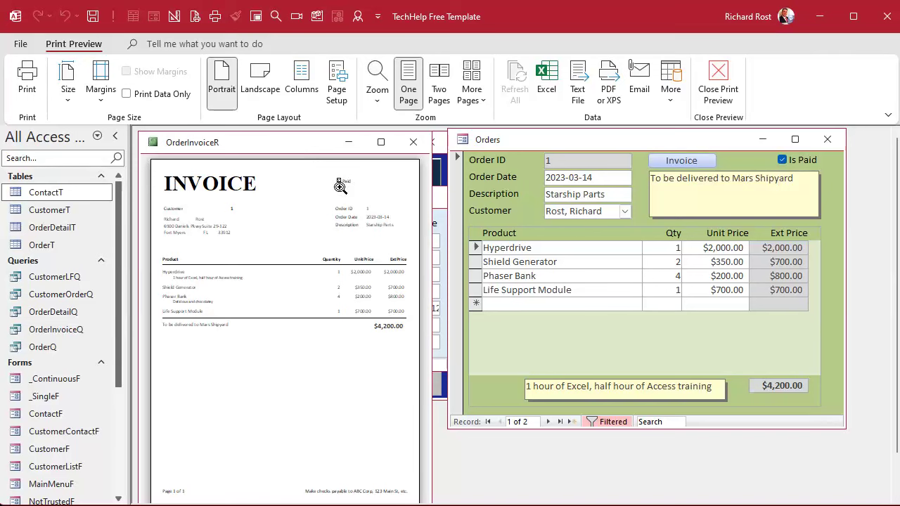
# Switch OrderInvoiceR to Design View, close the Property Sheet, widen the window and pin the ribbon
pyautogui.rightClick(312, 141)
pyautogui.click(352, 258)
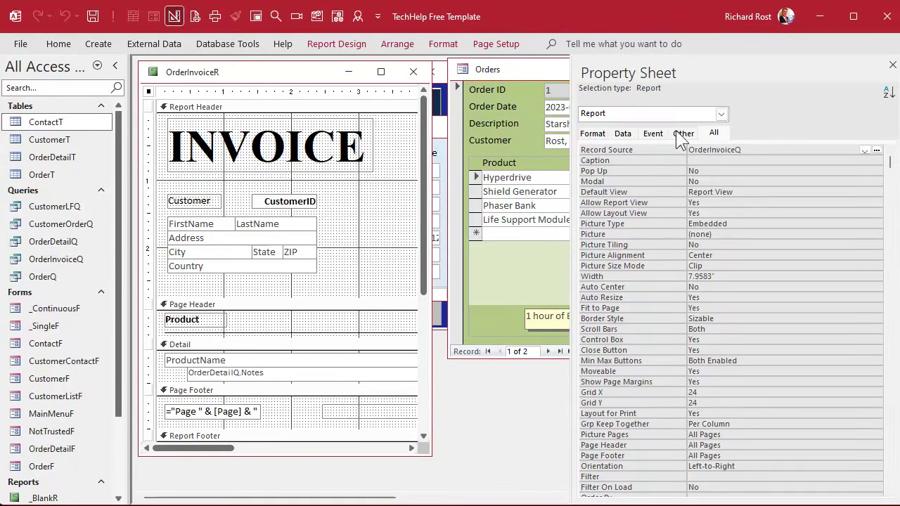
pyautogui.click(892, 66)
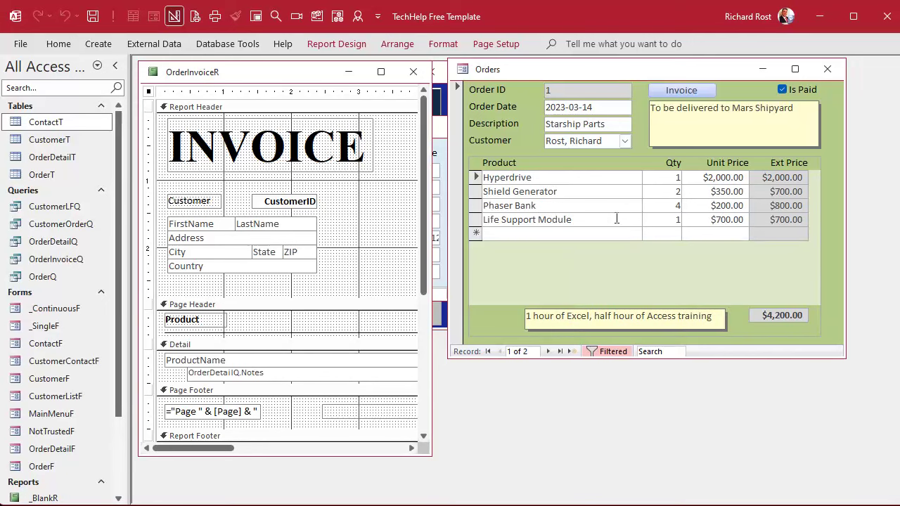
pyautogui.moveTo(683, 204); pyautogui.dragTo(803, 203)
pyautogui.doubleClick(446, 44)
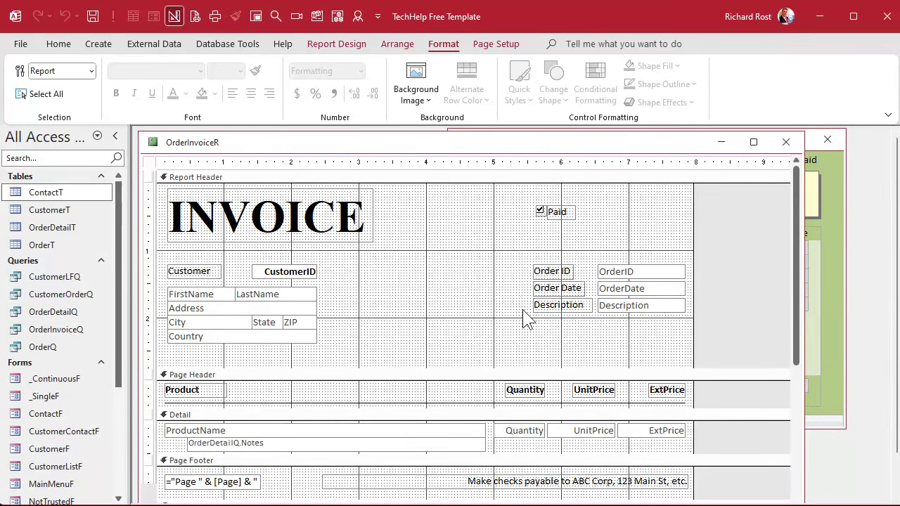
# Select the lines under the page header labels and at the top of the report footer
pyautogui.scroll(-3, 524, 315)
pyautogui.click(473, 268)
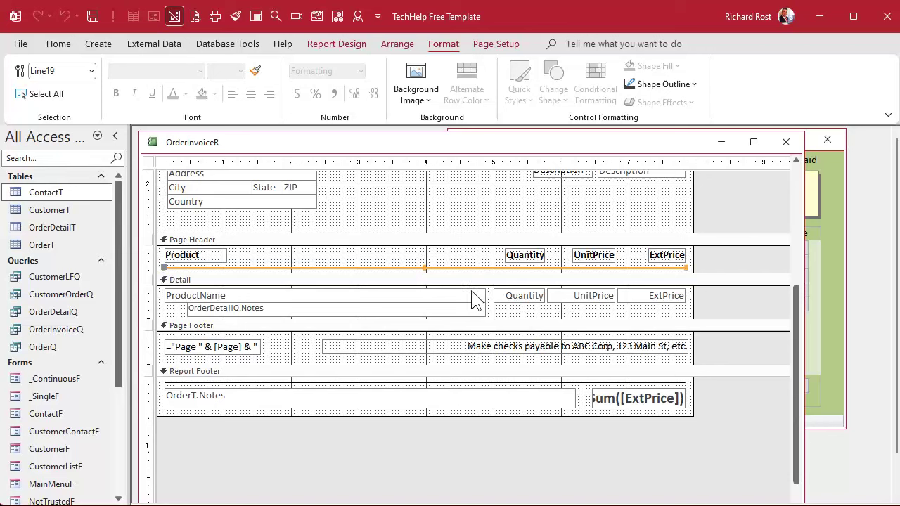
pyautogui.click(443, 381)
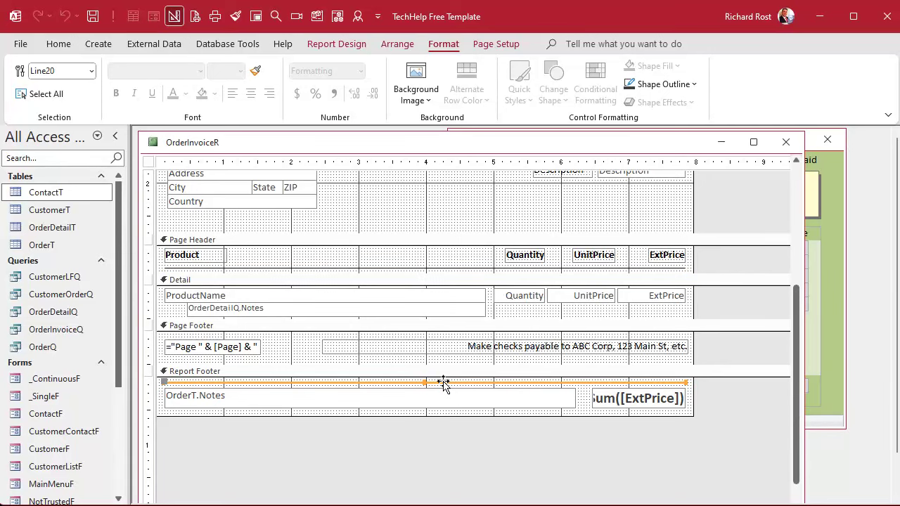
pyautogui.click(561, 268)
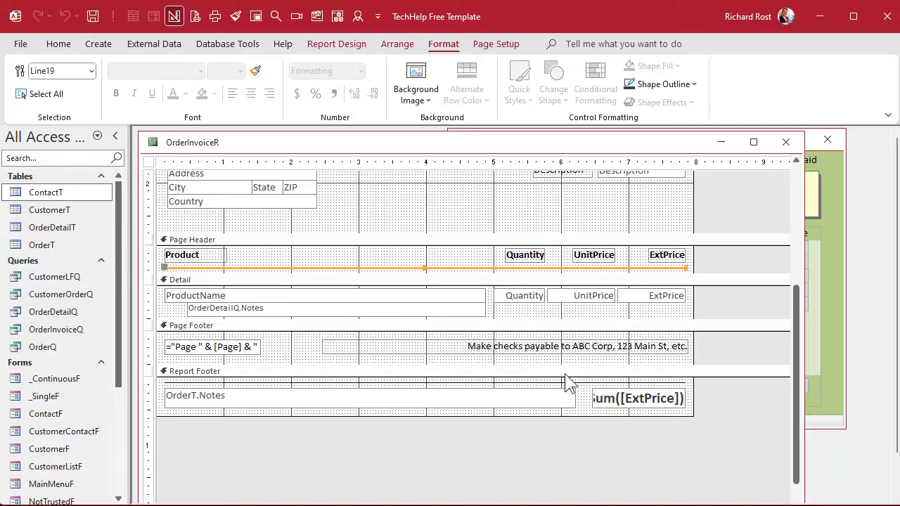
# Move the left edges of the UnitPrice and ExtPrice Detail boxes right to open gaps
pyautogui.click(575, 298)
pyautogui.moveTo(547, 294); pyautogui.dragTo(557, 295)
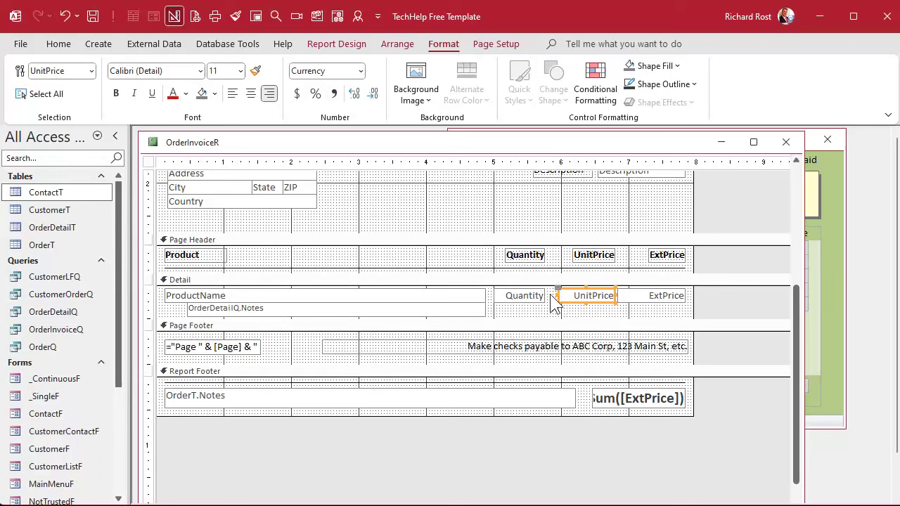
pyautogui.click(639, 295)
pyautogui.moveTo(622, 293); pyautogui.dragTo(627, 294)
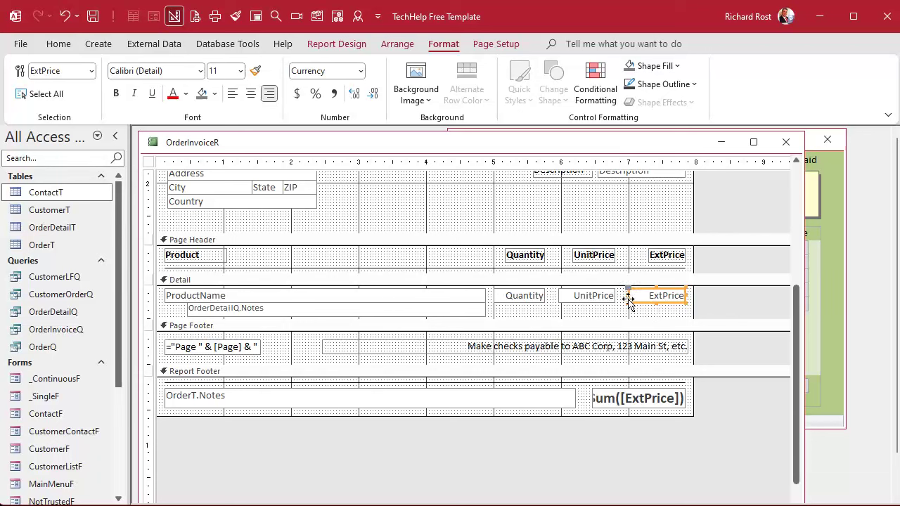
pyautogui.click(547, 319)
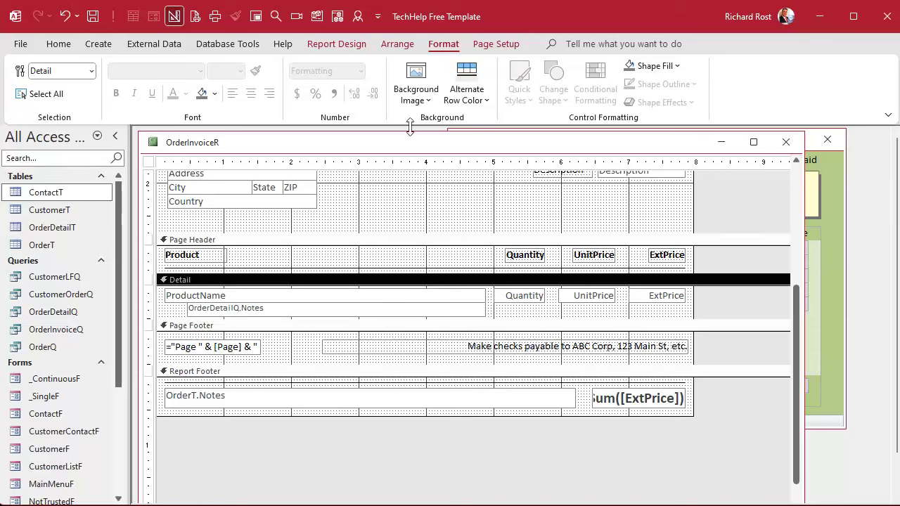
# Draw a vertical Line control in Detail between the Quantity and UnitPrice boxes
pyautogui.click(339, 44)
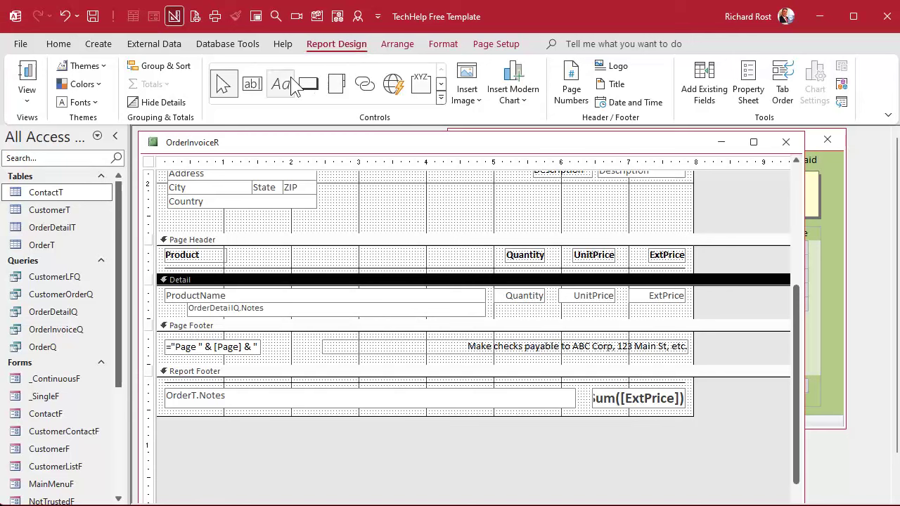
pyautogui.click(441, 97)
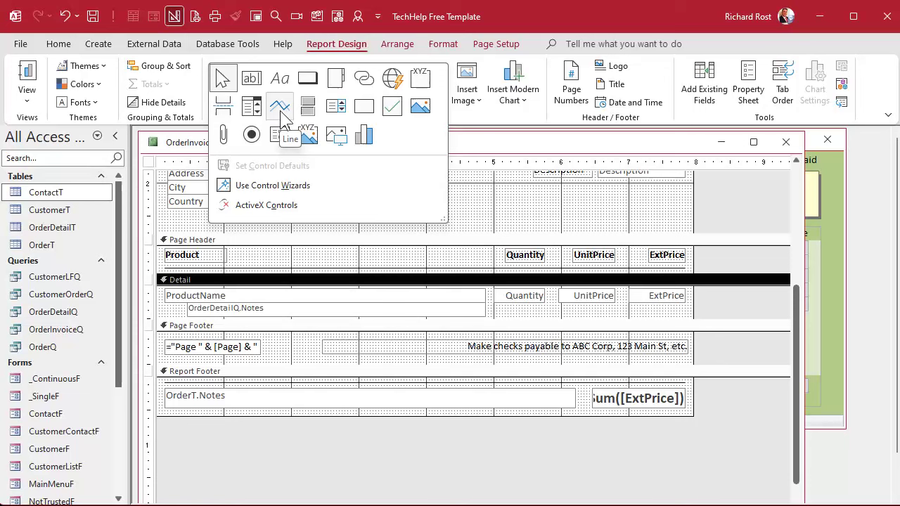
pyautogui.click(280, 111)
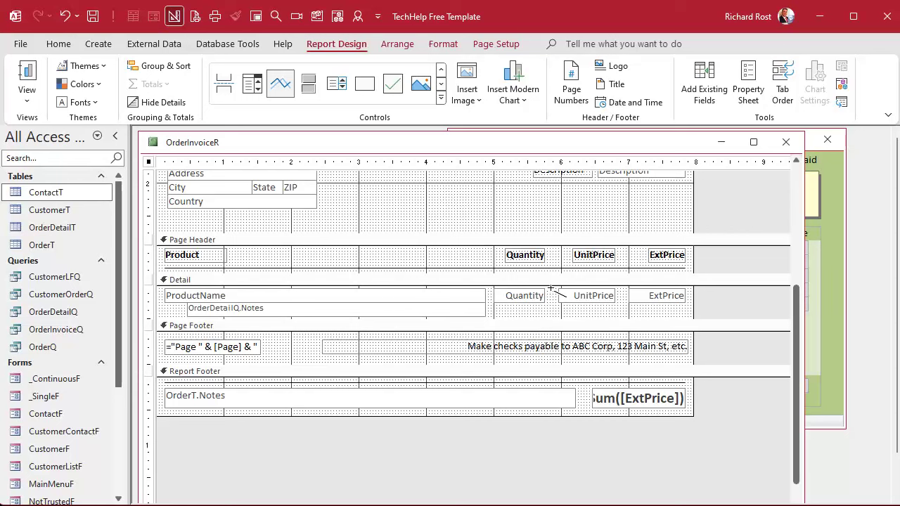
pyautogui.moveTo(554, 286); pyautogui.dragTo(553, 319)
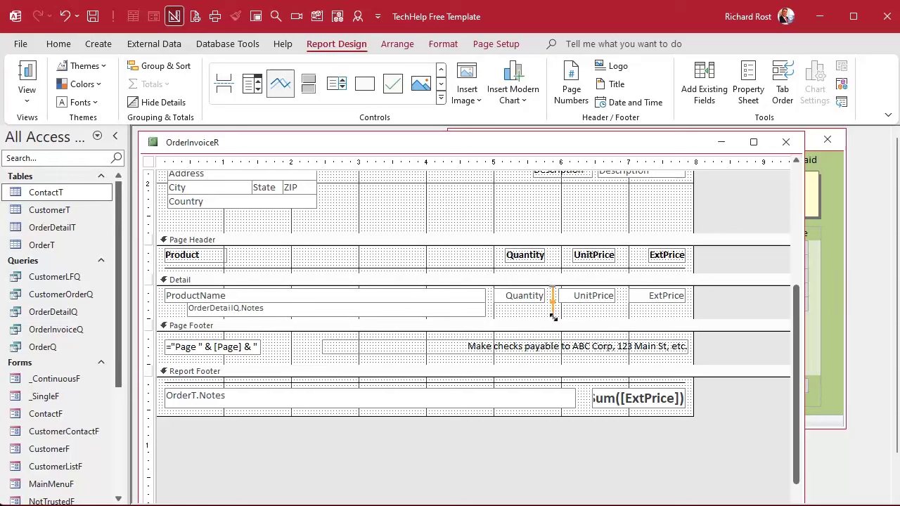
# Lengthen the Quantity/UnitPrice divider downward, enlarging the Detail section
pyautogui.click(595, 316)
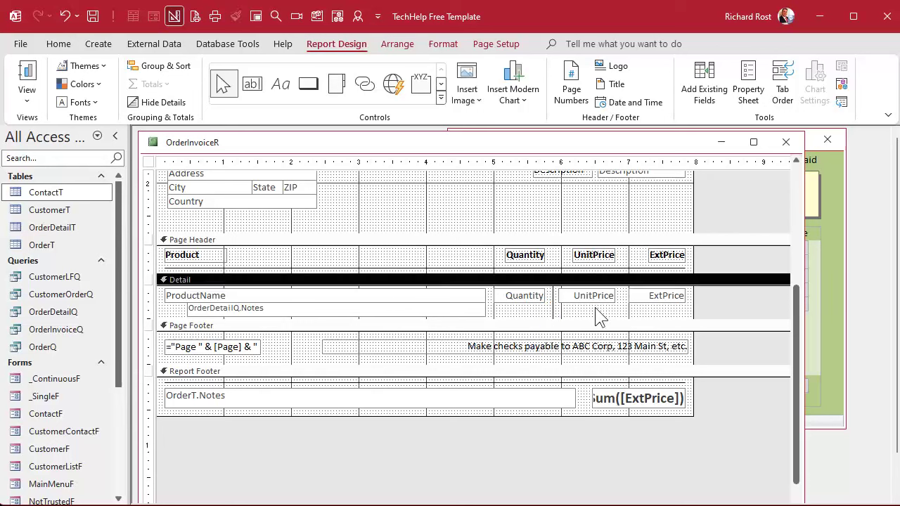
pyautogui.click(553, 308)
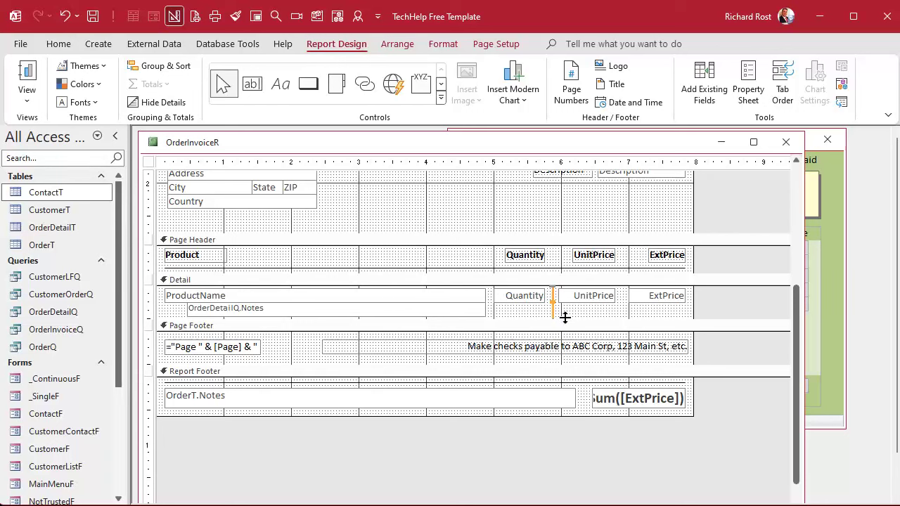
pyautogui.click(572, 318)
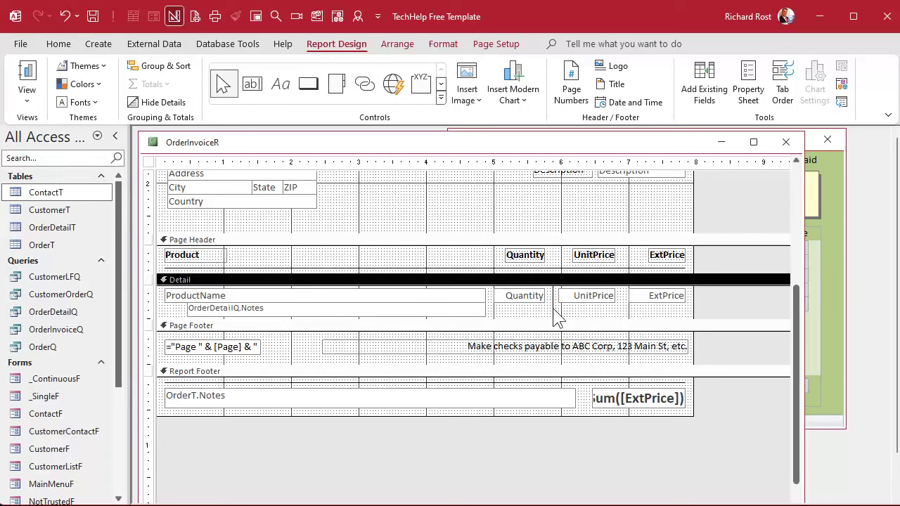
pyautogui.click(554, 308)
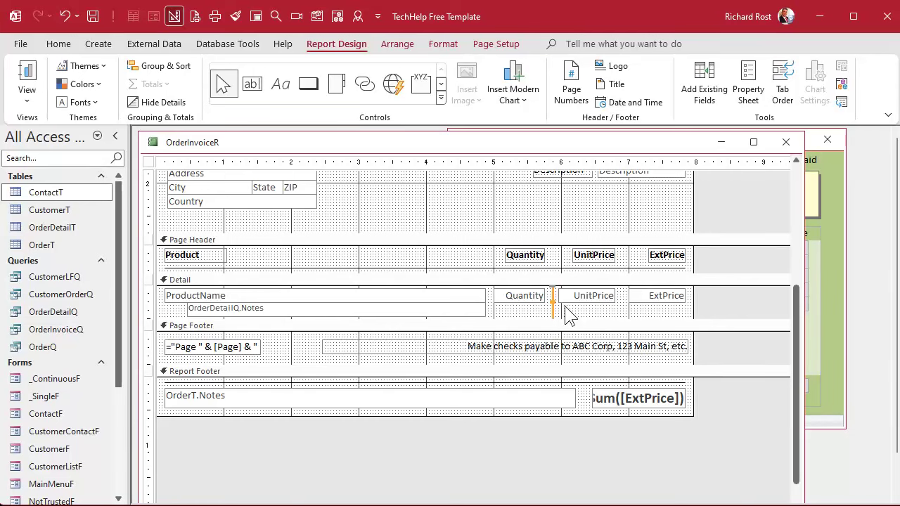
pyautogui.moveTo(569, 317); pyautogui.dragTo(559, 360)
pyautogui.click(597, 334)
# Add a second divider between UnitPrice and ExtPrice, shrink Detail back, and close the design
pyautogui.moveTo(609, 325)
pyautogui.mouseDown()
pyautogui.moveTo(622, 311)
pyautogui.moveTo(622, 321)
pyautogui.mouseUp()
pyautogui.click(606, 345)
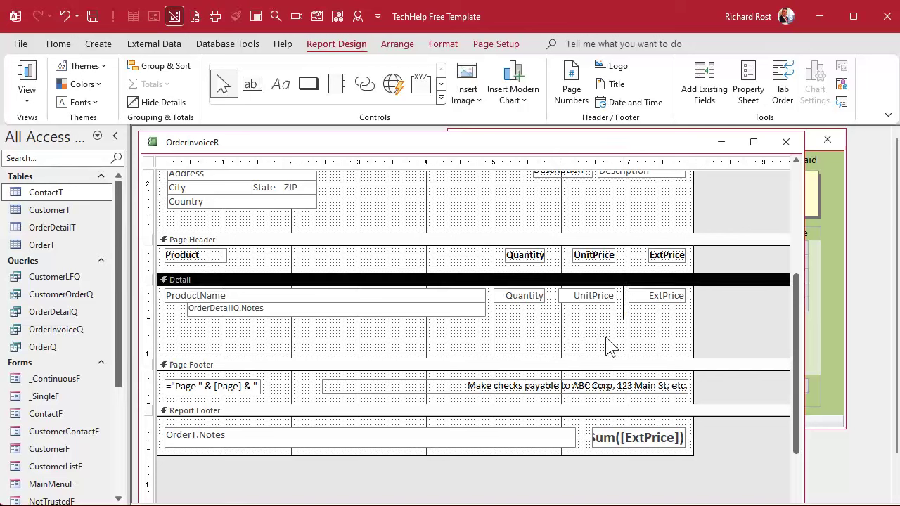
pyautogui.moveTo(485, 356); pyautogui.dragTo(493, 316)
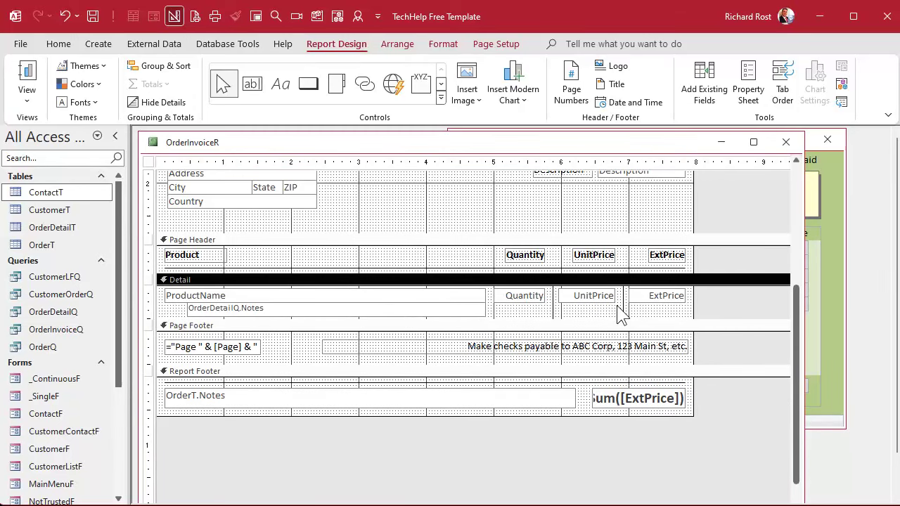
pyautogui.click(784, 142)
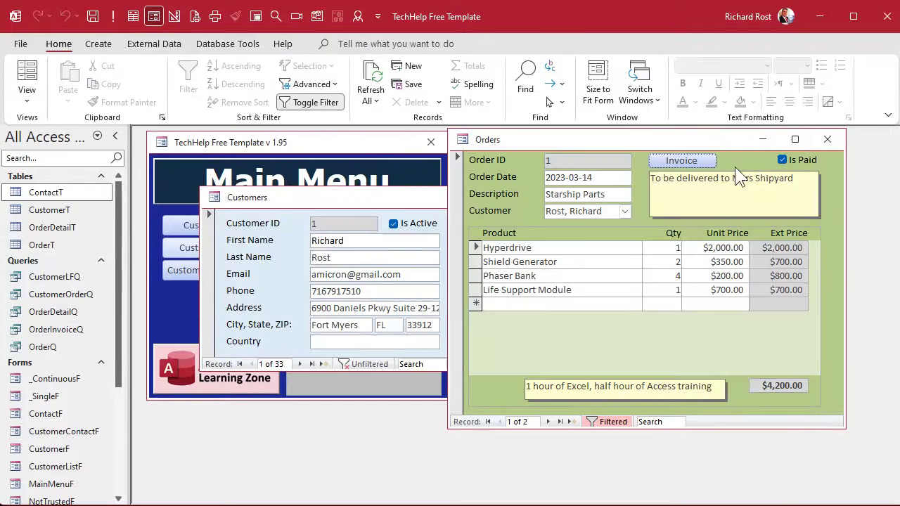
# Preview order 1's invoice, widen the preview window and zoom to 100%
pyautogui.click(688, 162)
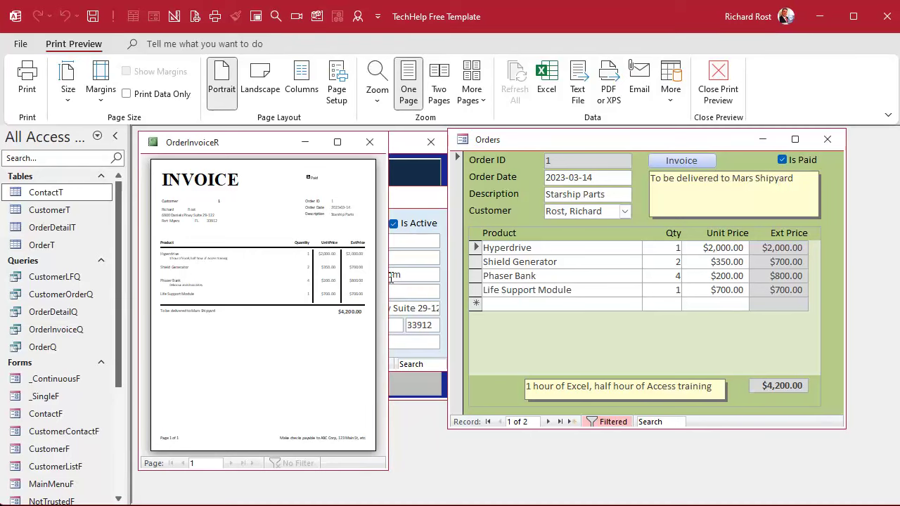
pyautogui.moveTo(388, 275); pyautogui.dragTo(846, 278)
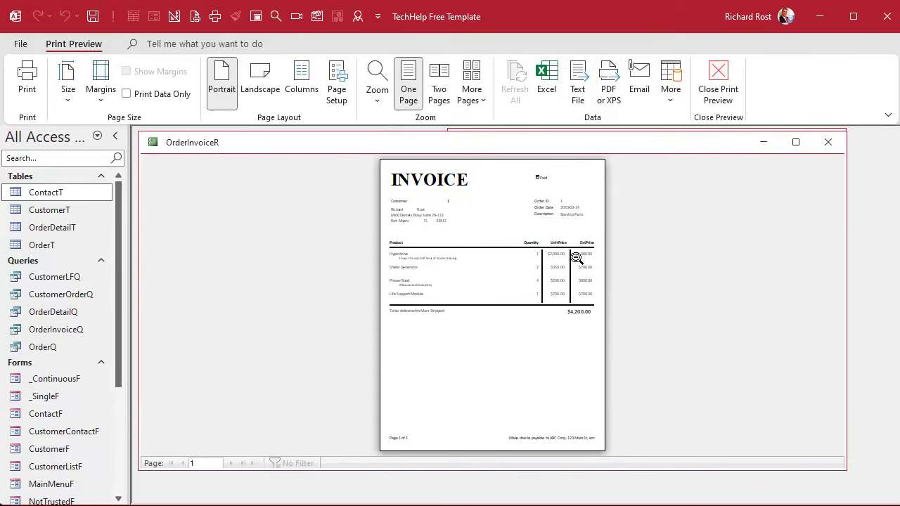
pyautogui.click(576, 258)
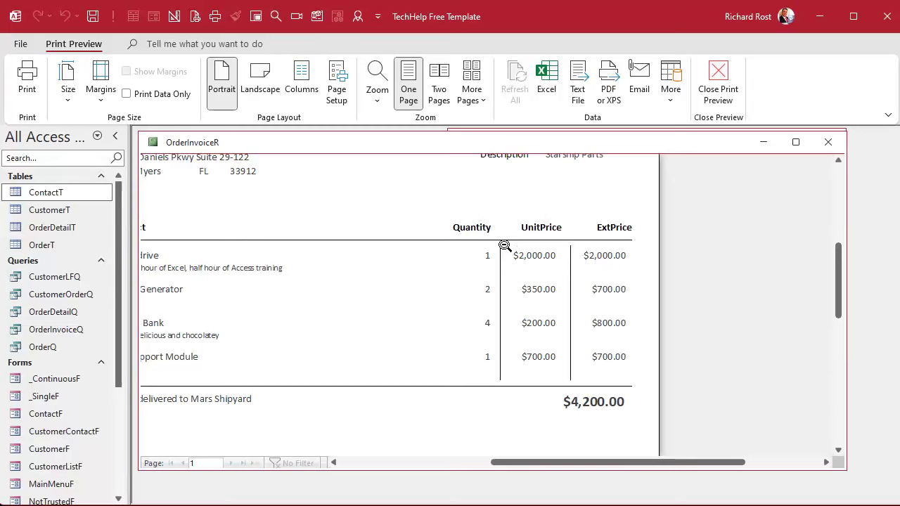
# Reopen OrderInvoiceR in Design View and drag the Page Header's bottom edge down to enlarge it
pyautogui.rightClick(541, 144)
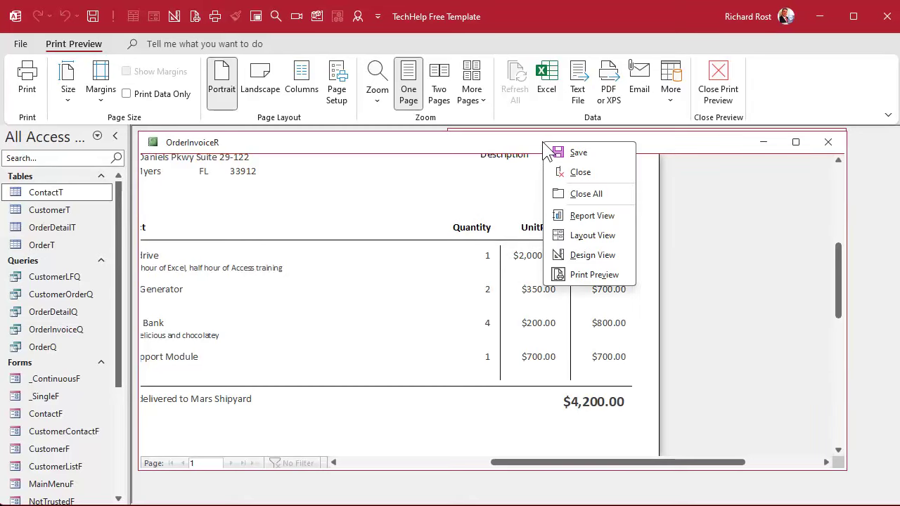
pyautogui.click(589, 255)
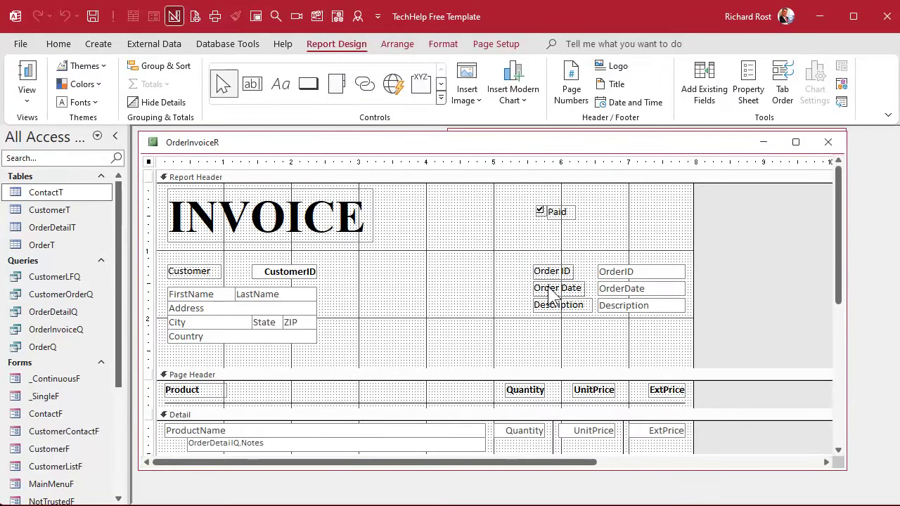
pyautogui.scroll(-5, 553, 312)
pyautogui.scroll(1, 554, 312)
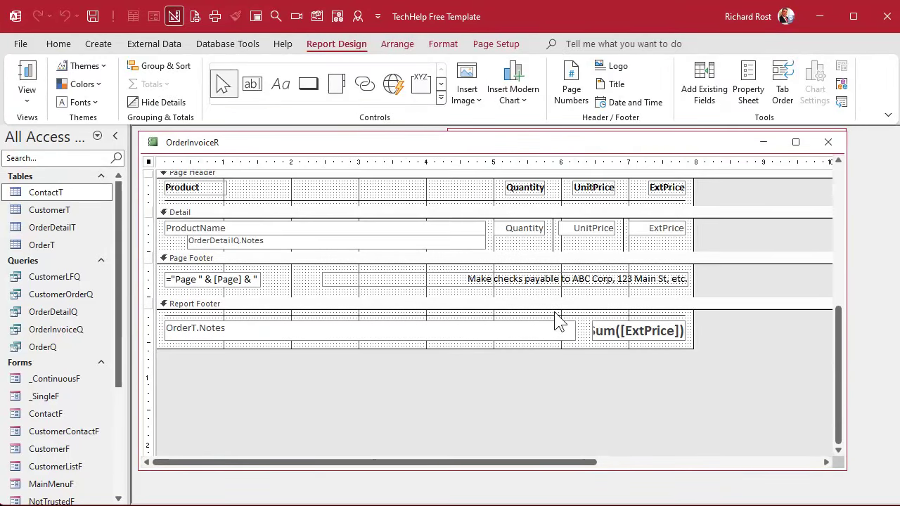
pyautogui.click(553, 235)
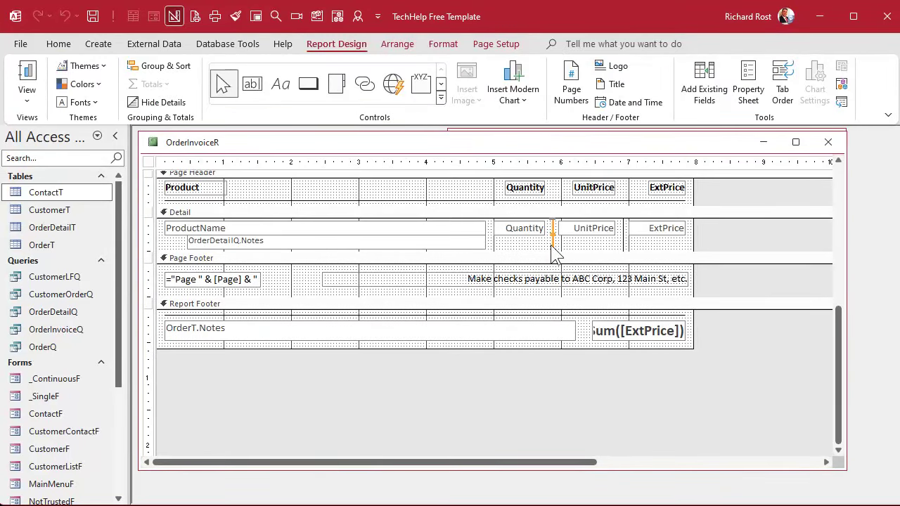
pyautogui.click(554, 201)
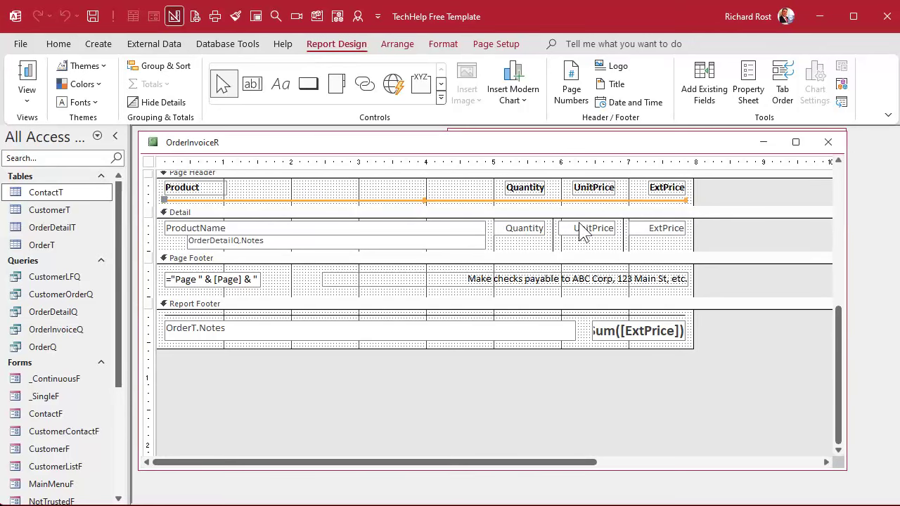
pyautogui.moveTo(568, 203); pyautogui.dragTo(568, 224)
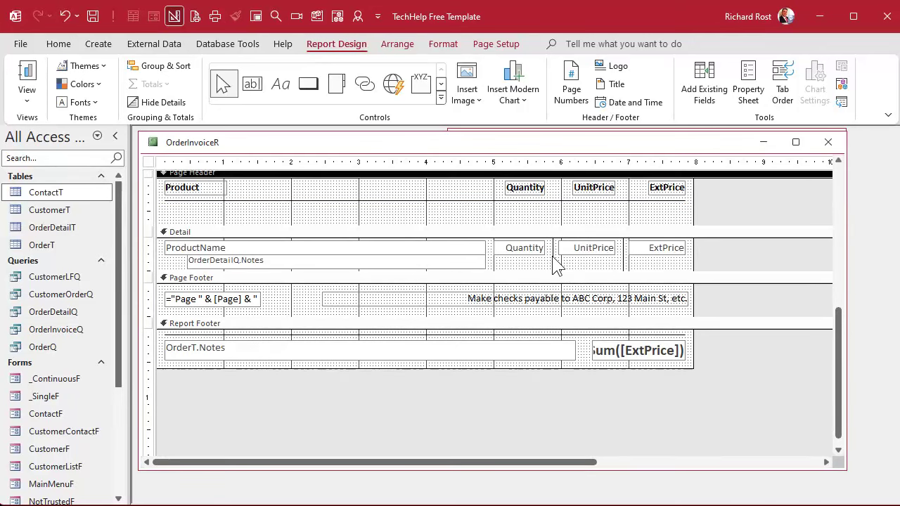
pyautogui.scroll(2, 566, 257)
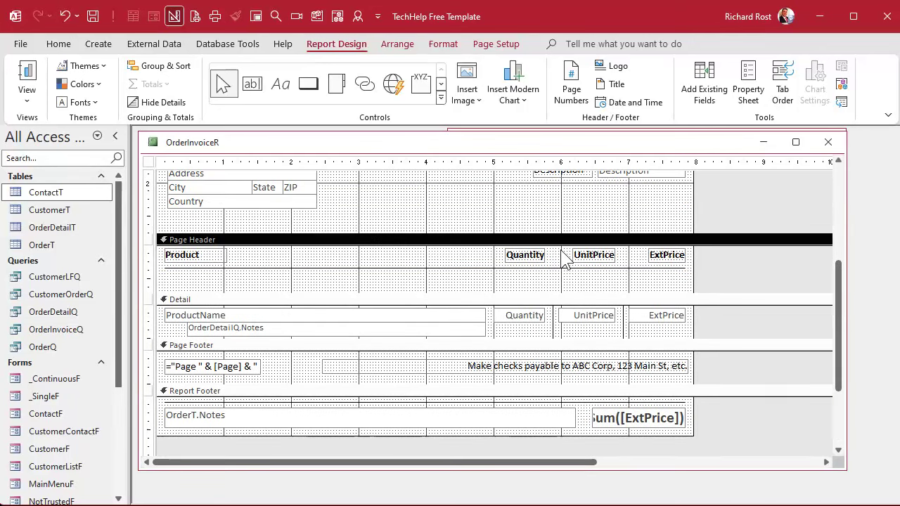
# Draw a short vertical Line below the Quantity heading in the Page Header
pyautogui.click(441, 97)
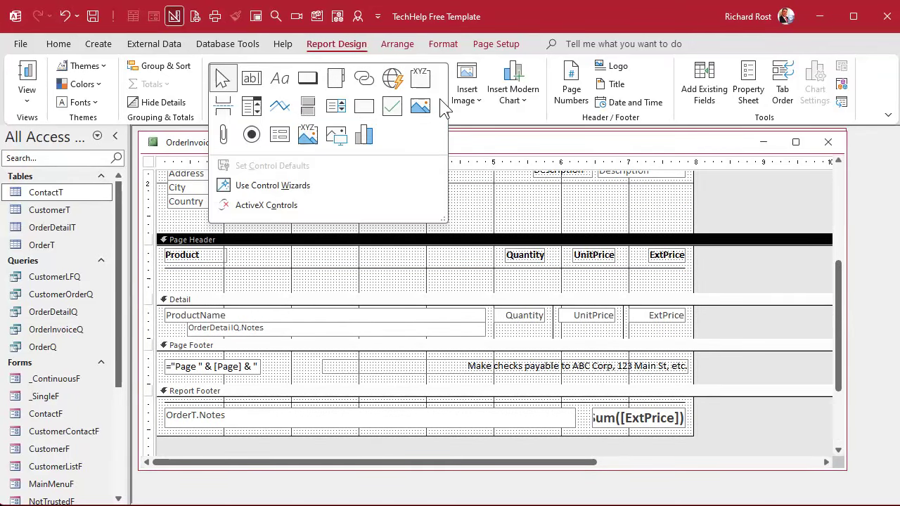
pyautogui.click(281, 104)
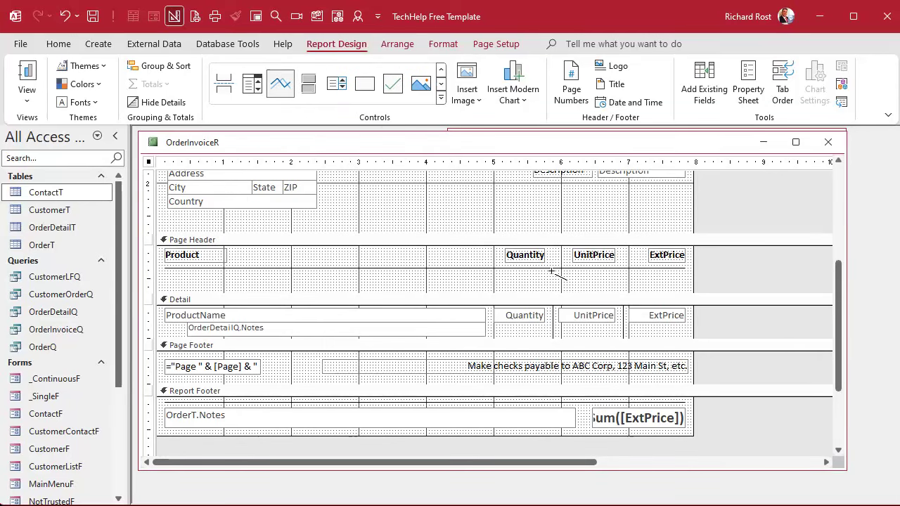
pyautogui.moveTo(553, 271); pyautogui.dragTo(553, 280)
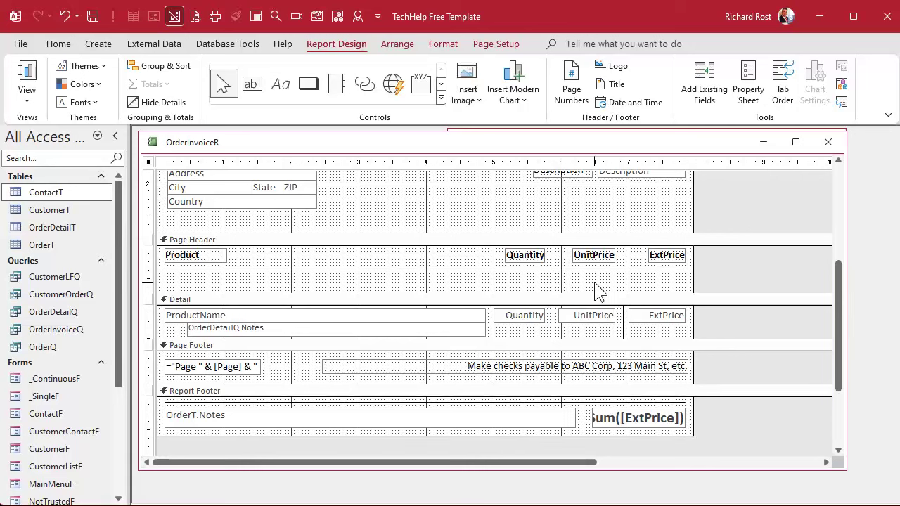
pyautogui.click(595, 288)
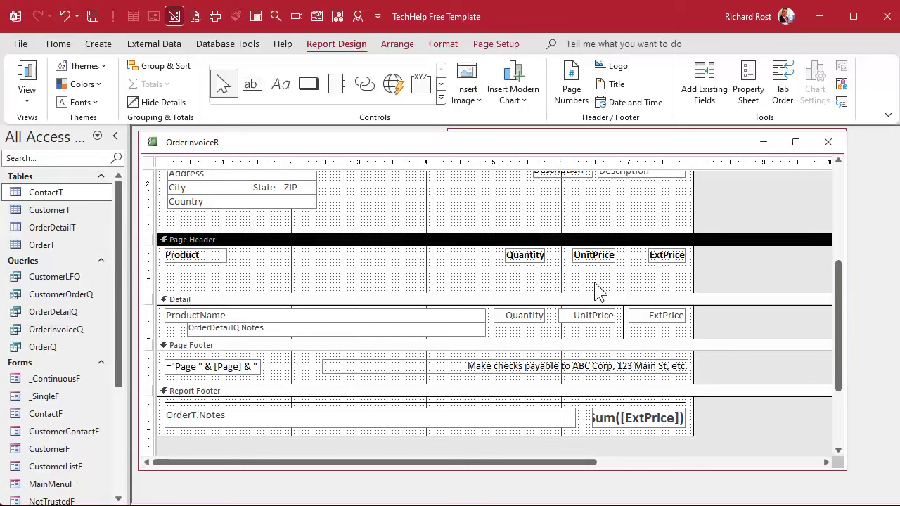
pyautogui.click(553, 275)
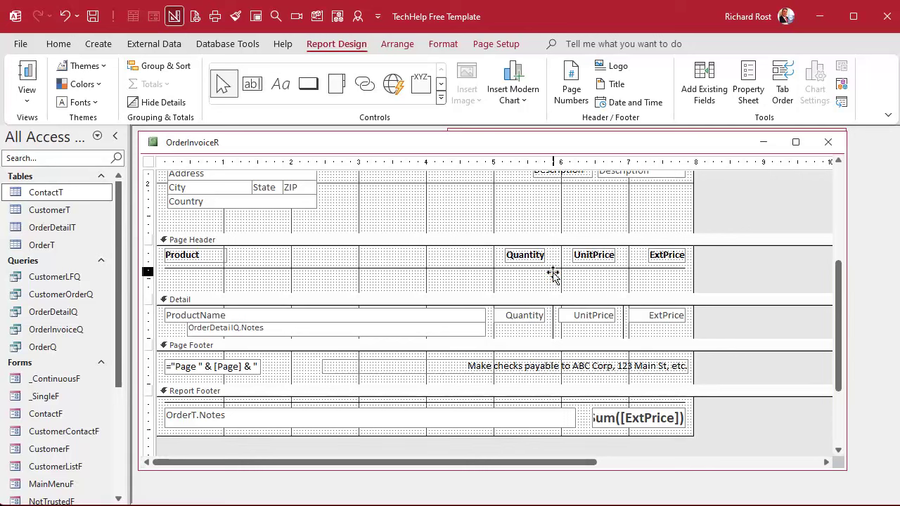
pyautogui.click(569, 286)
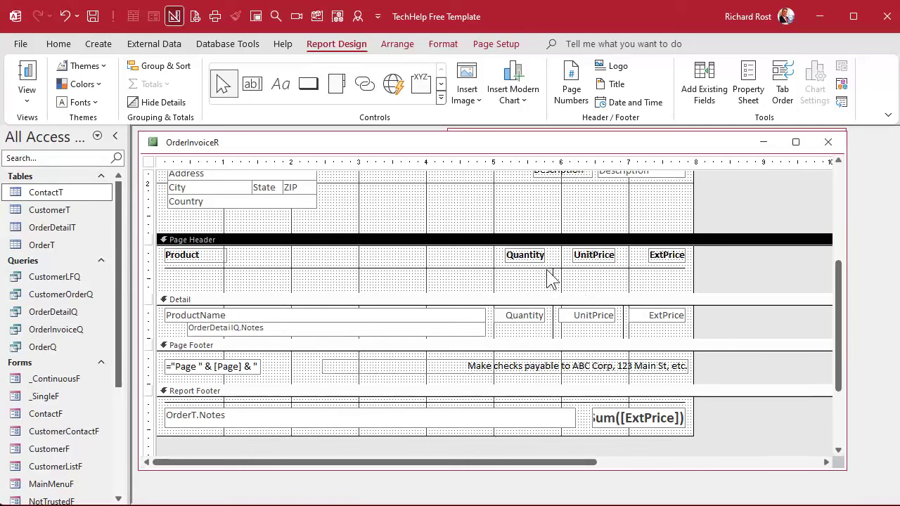
pyautogui.click(553, 275)
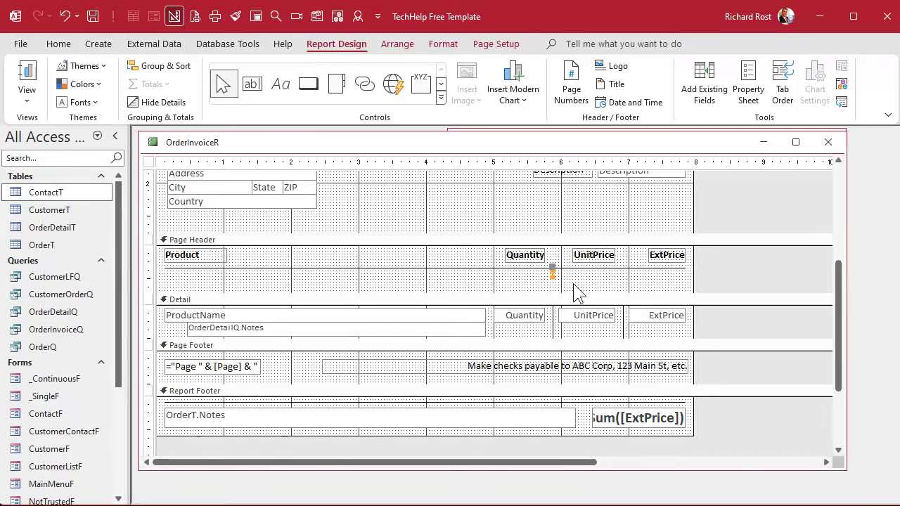
pyautogui.click(575, 292)
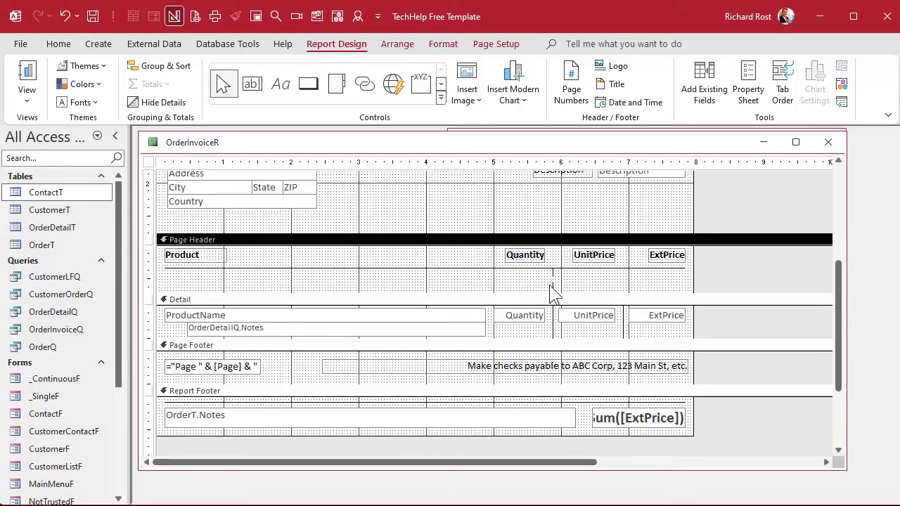
# Move a short divider between the UnitPrice and ExtPrice headings and shorten the Page Header
pyautogui.moveTo(553, 286); pyautogui.dragTo(621, 275)
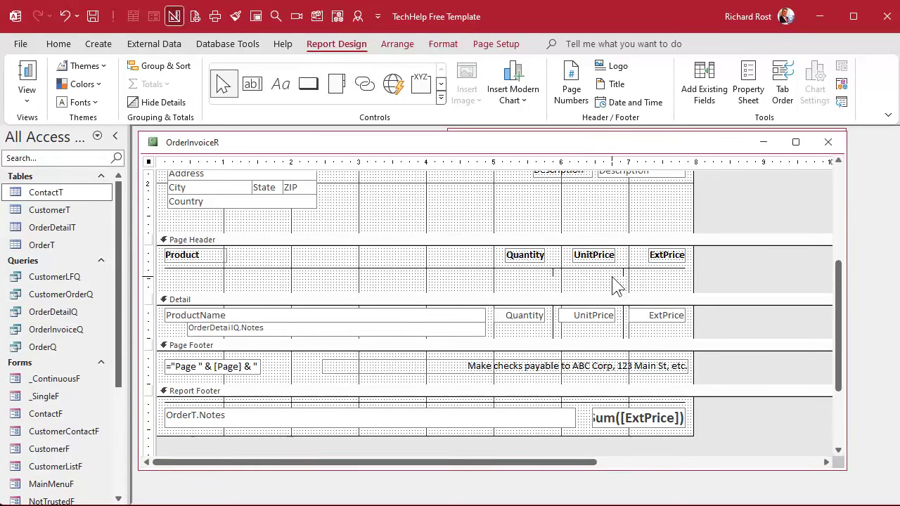
pyautogui.click(613, 283)
pyautogui.moveTo(599, 293)
pyautogui.mouseDown()
pyautogui.moveTo(602, 269)
pyautogui.moveTo(602, 278)
pyautogui.mouseUp()
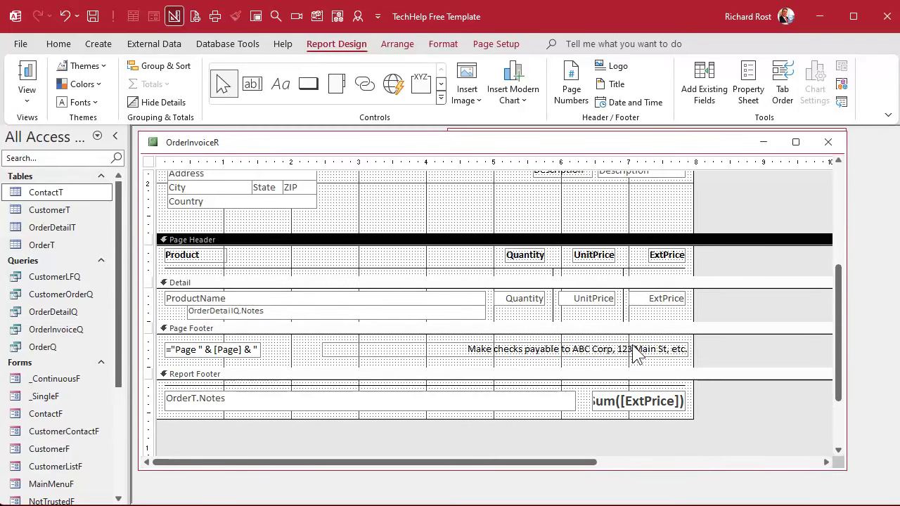
pyautogui.click(381, 284)
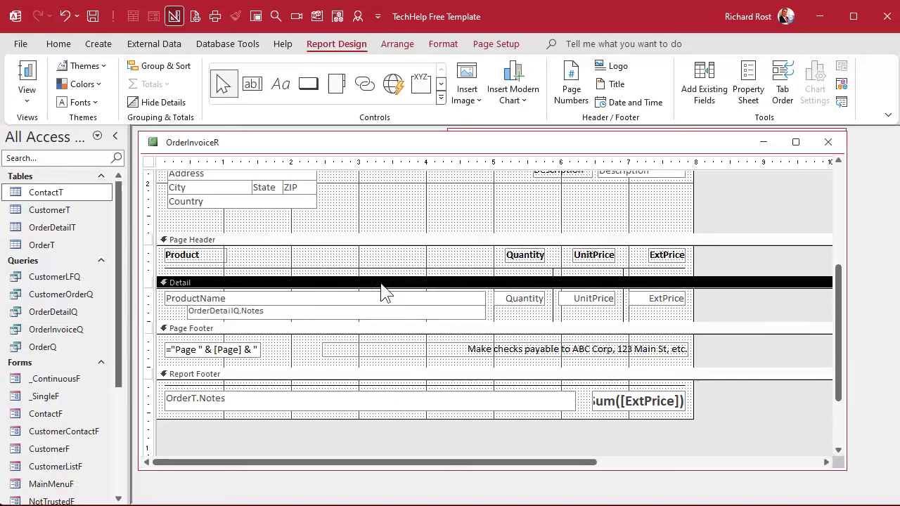
pyautogui.click(346, 329)
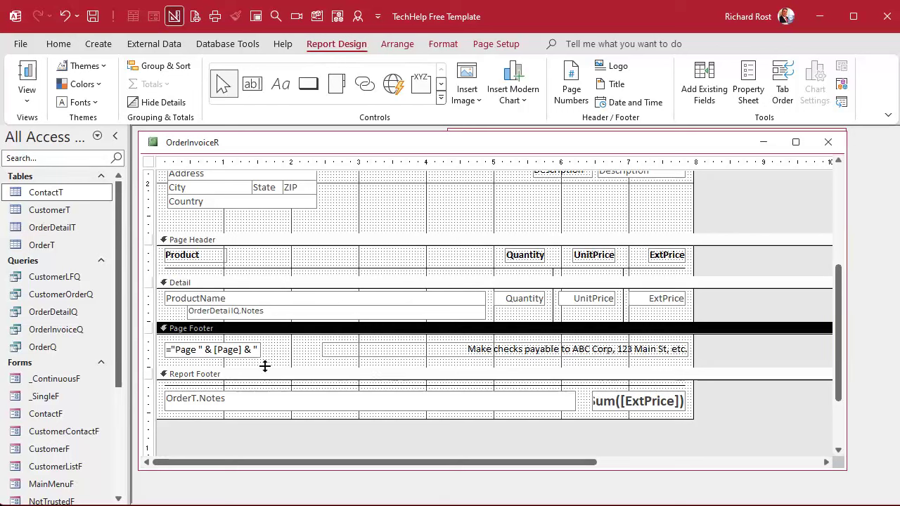
pyautogui.click(341, 379)
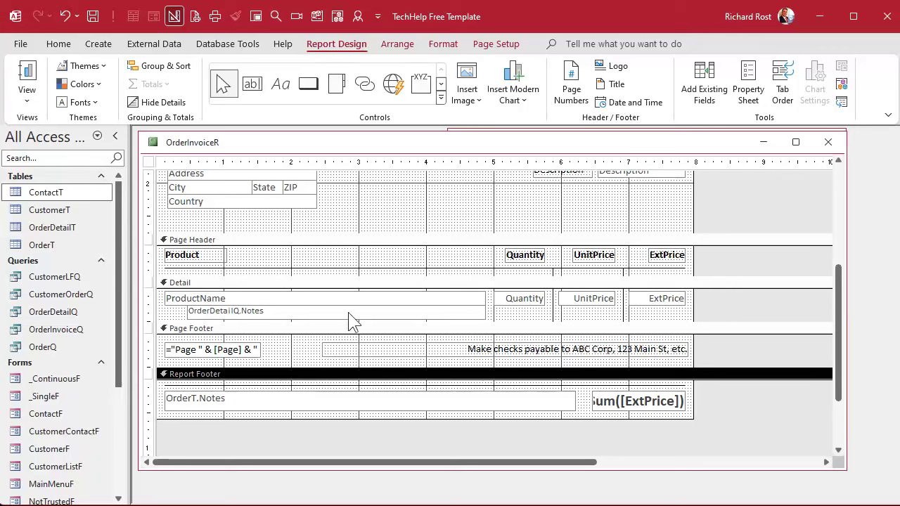
pyautogui.click(350, 284)
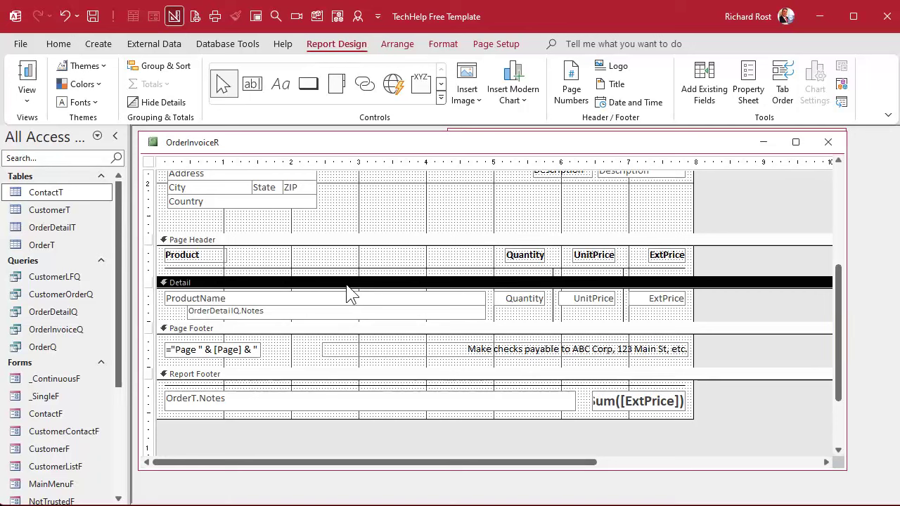
pyautogui.click(371, 342)
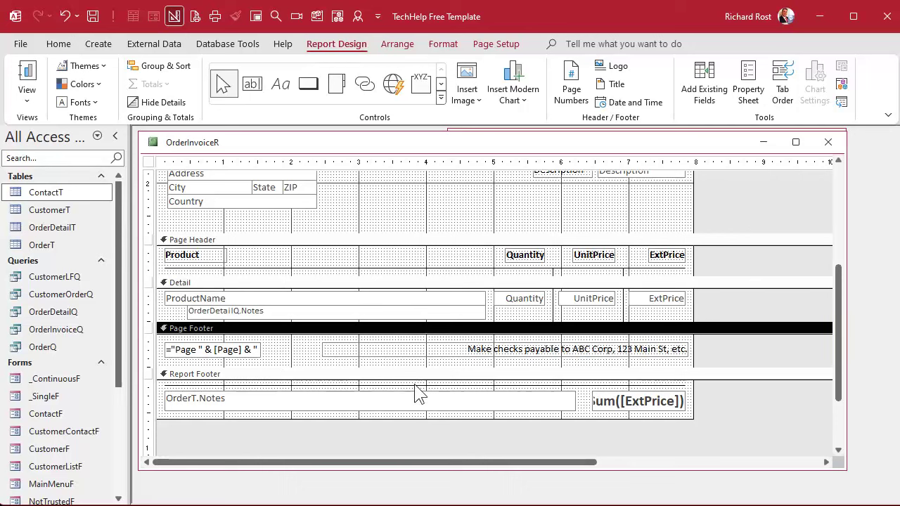
pyautogui.click(371, 377)
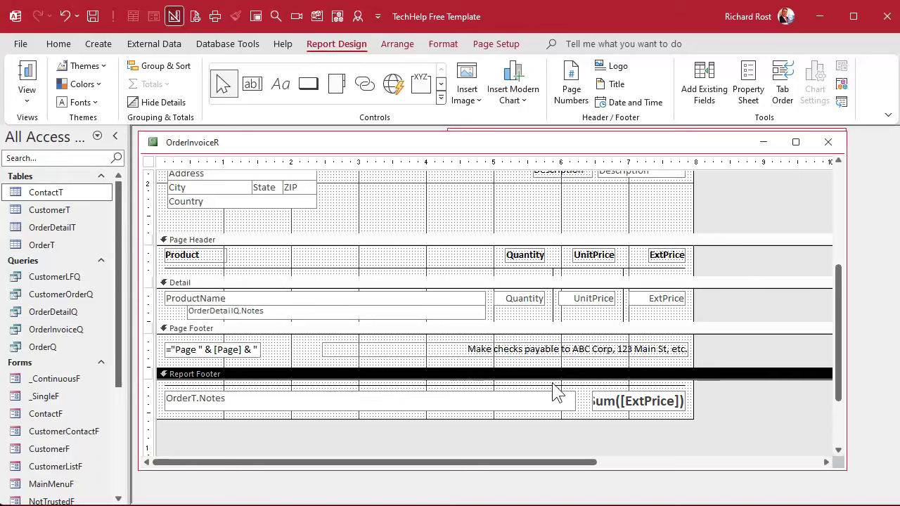
pyautogui.click(552, 270)
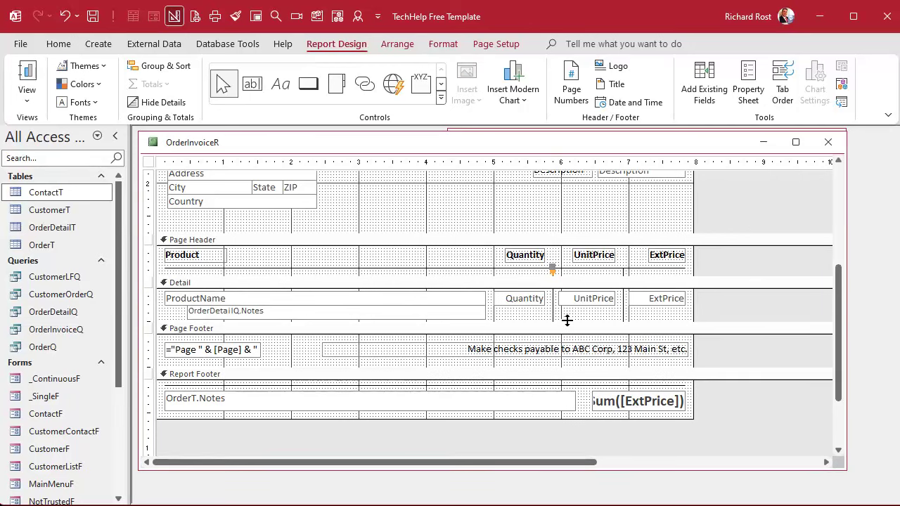
# Shift the Report Footer divider line right to align with the column dividers above
pyautogui.click(500, 374)
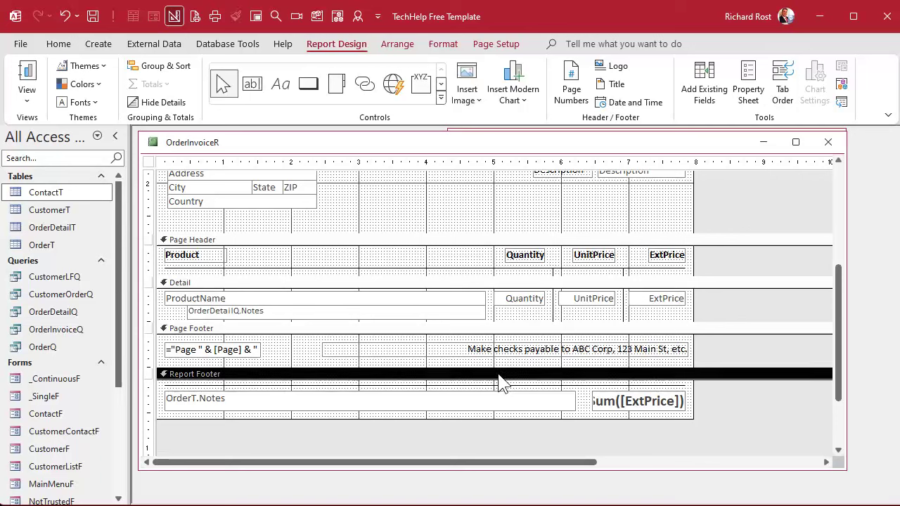
pyautogui.click(498, 377)
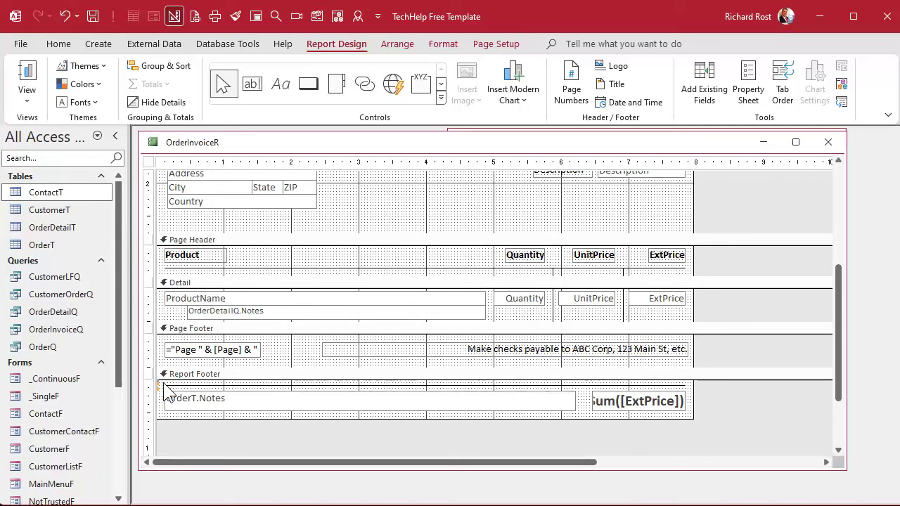
pyautogui.moveTo(158, 383); pyautogui.dragTo(552, 358)
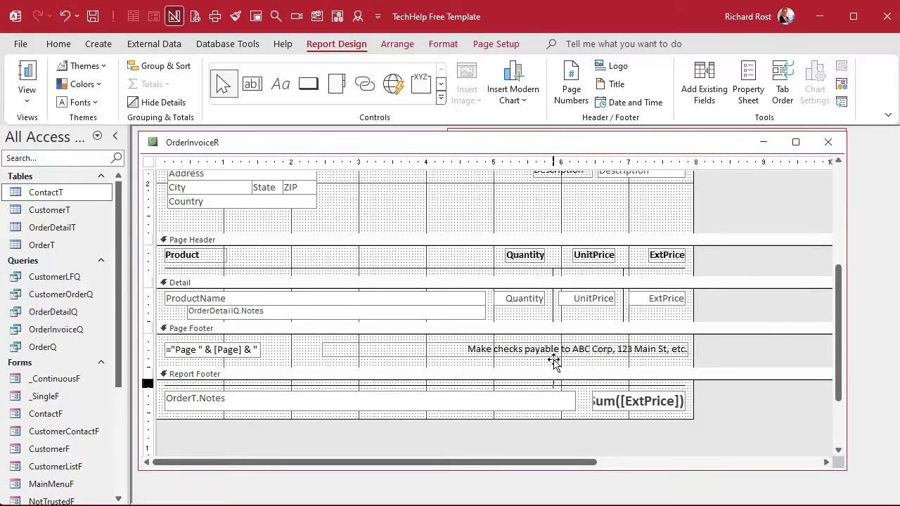
pyautogui.click(586, 406)
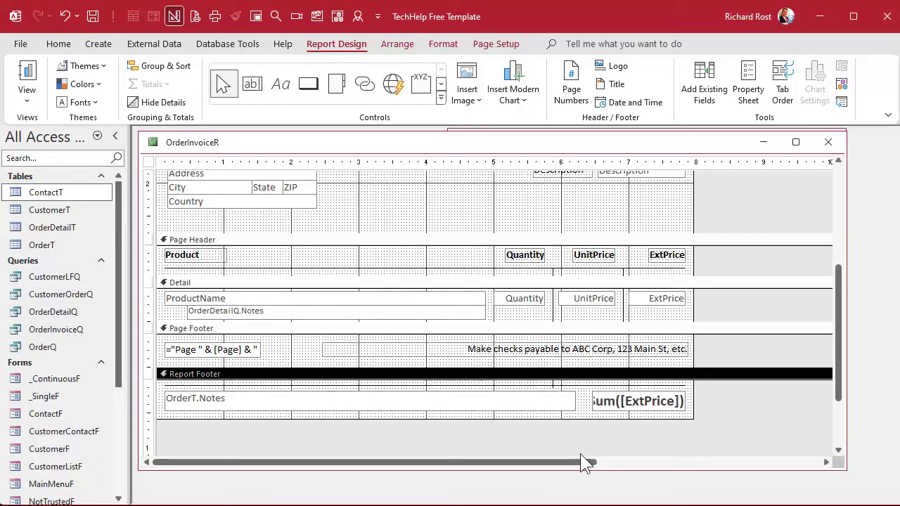
# Extend the footer divider line further down, then close the report design
pyautogui.click(553, 391)
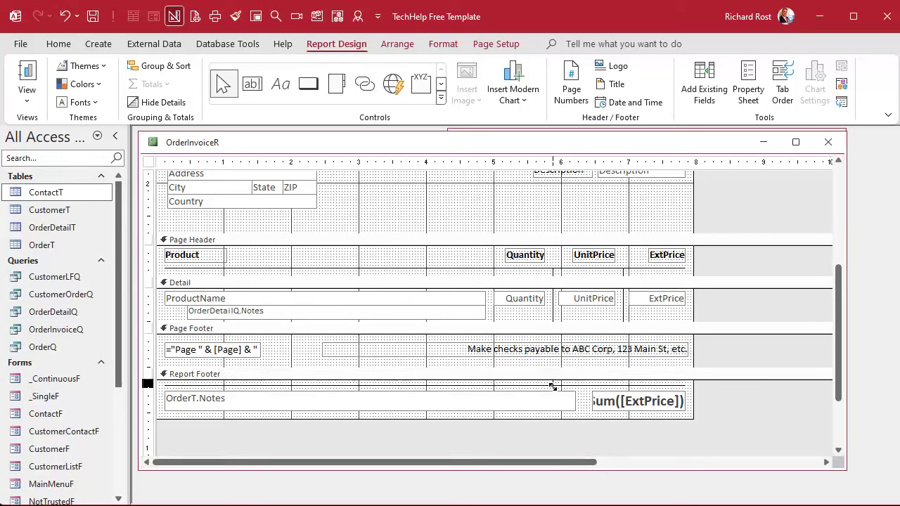
pyautogui.click(587, 408)
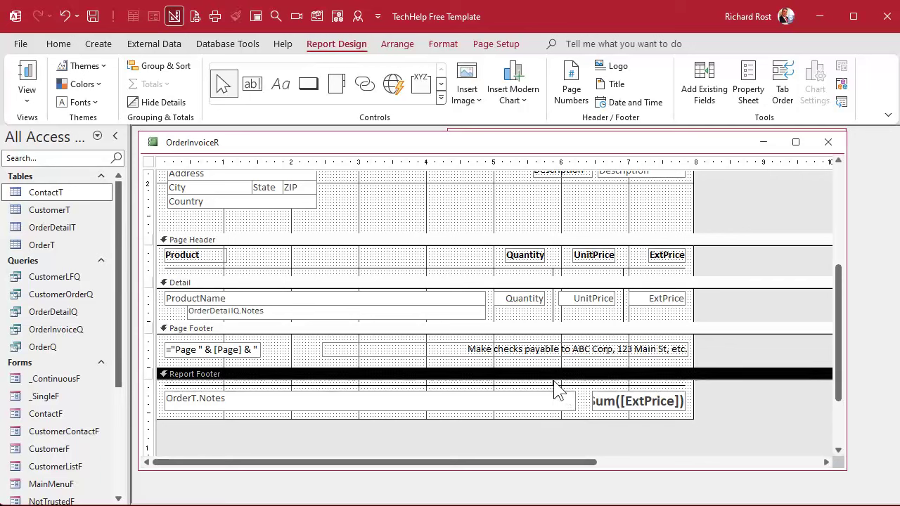
pyautogui.click(554, 382)
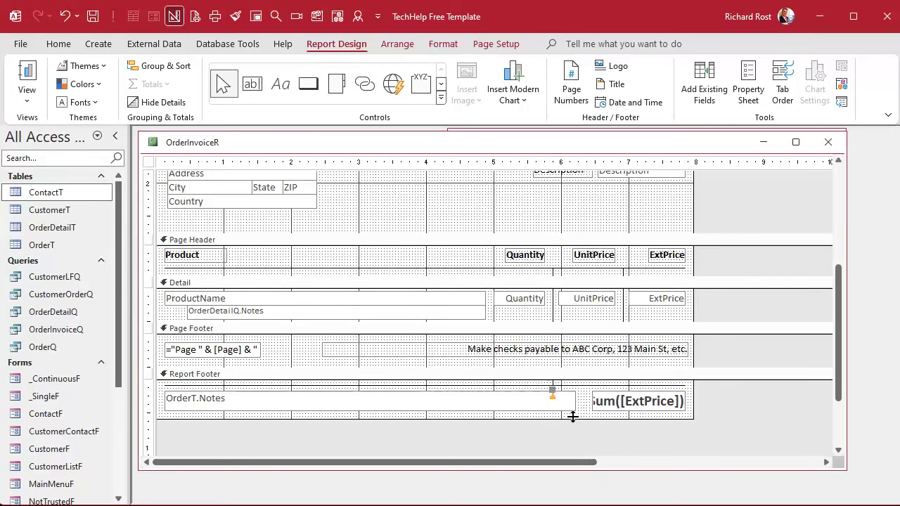
pyautogui.moveTo(553, 385); pyautogui.dragTo(552, 392)
pyautogui.click(583, 414)
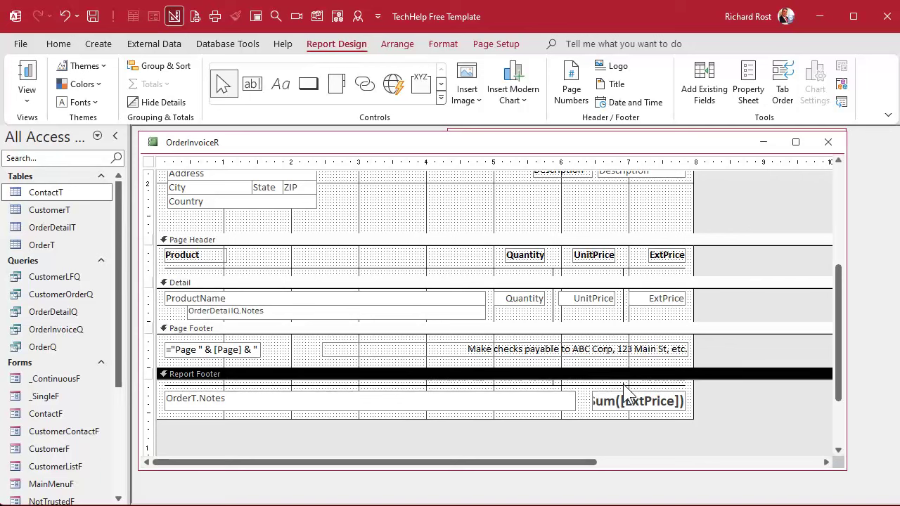
pyautogui.click(624, 381)
pyautogui.click(721, 403)
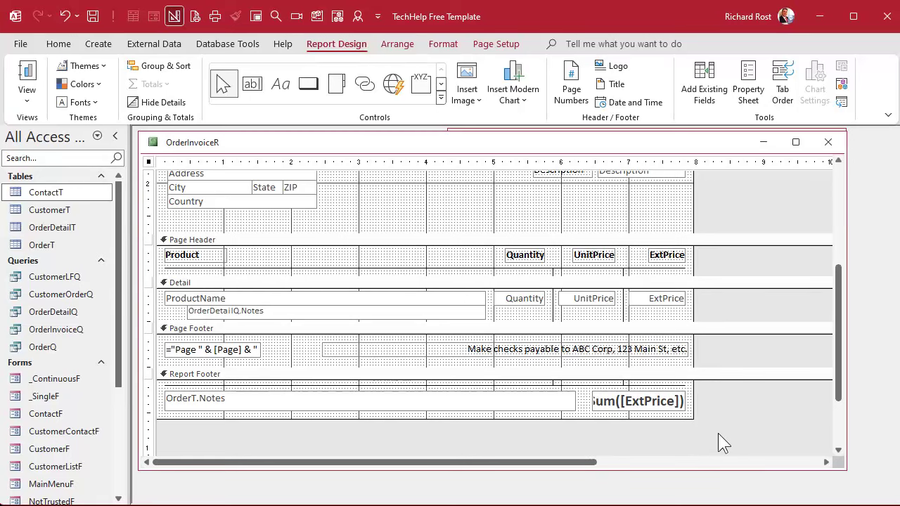
pyautogui.click(828, 142)
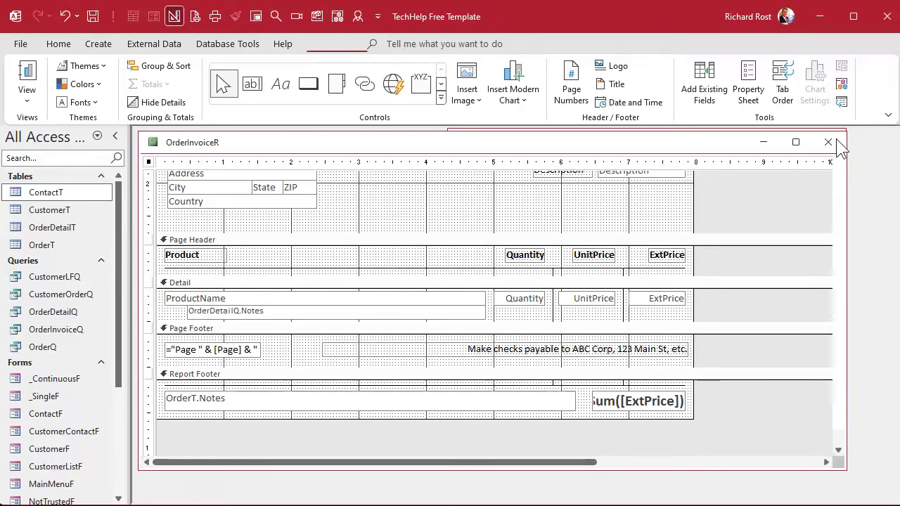
# Preview the order's invoice and zoom in and out to inspect the price column dividers
pyautogui.click(681, 161)
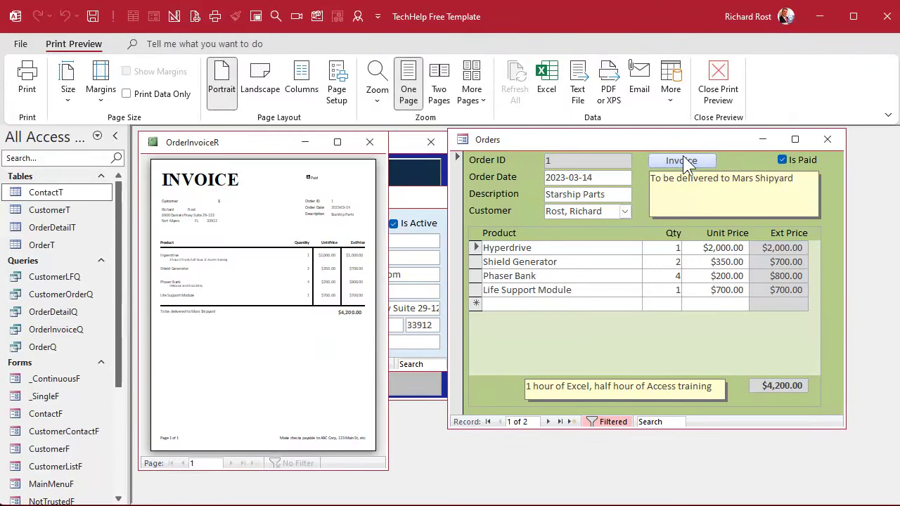
pyautogui.click(340, 282)
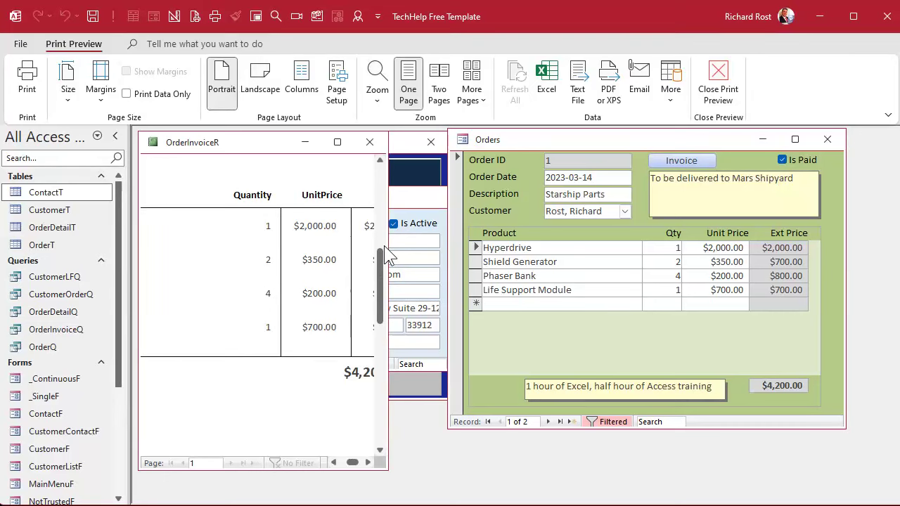
pyautogui.click(309, 282)
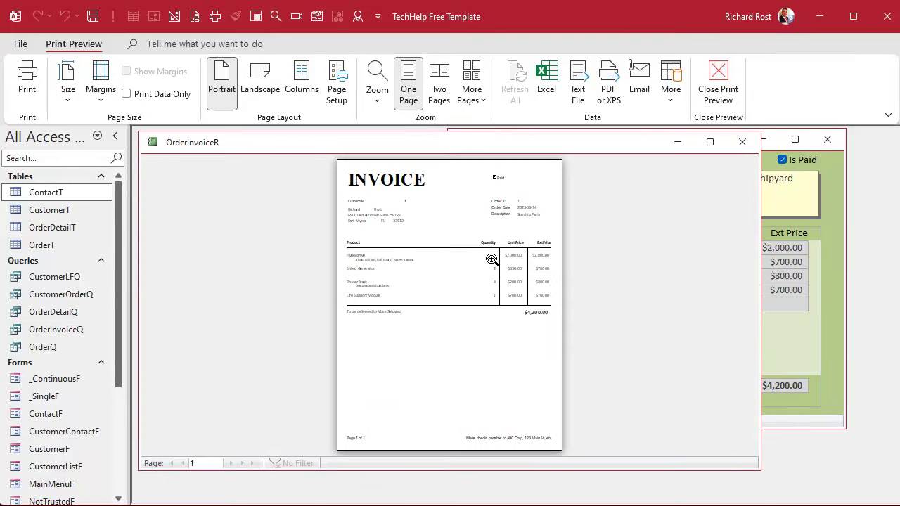
pyautogui.click(521, 256)
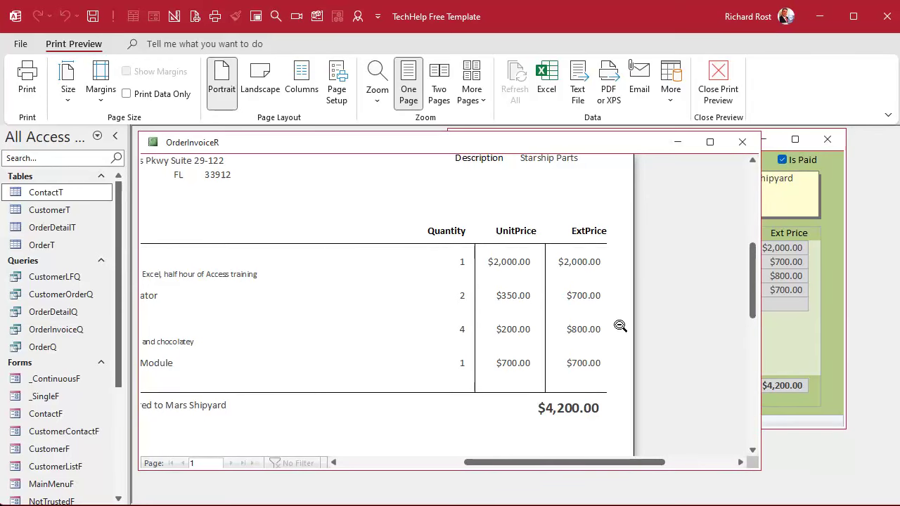
pyautogui.click(357, 302)
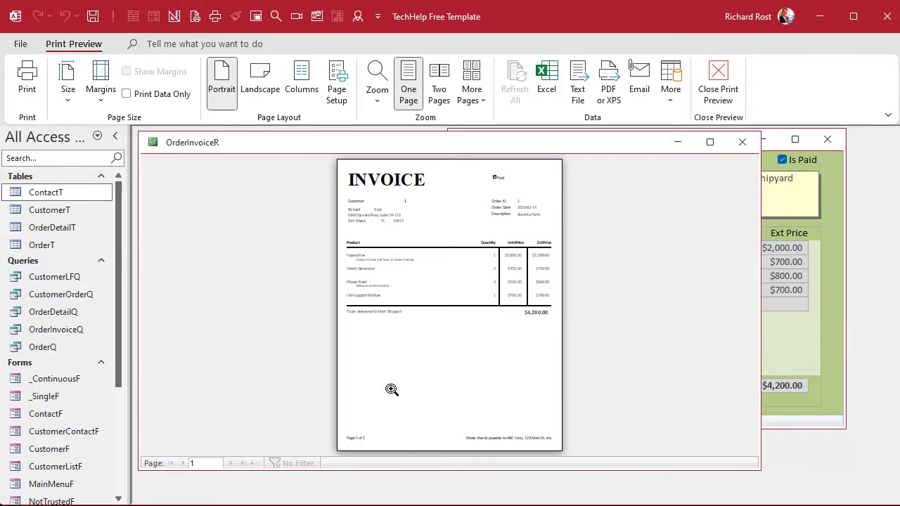
pyautogui.click(451, 249)
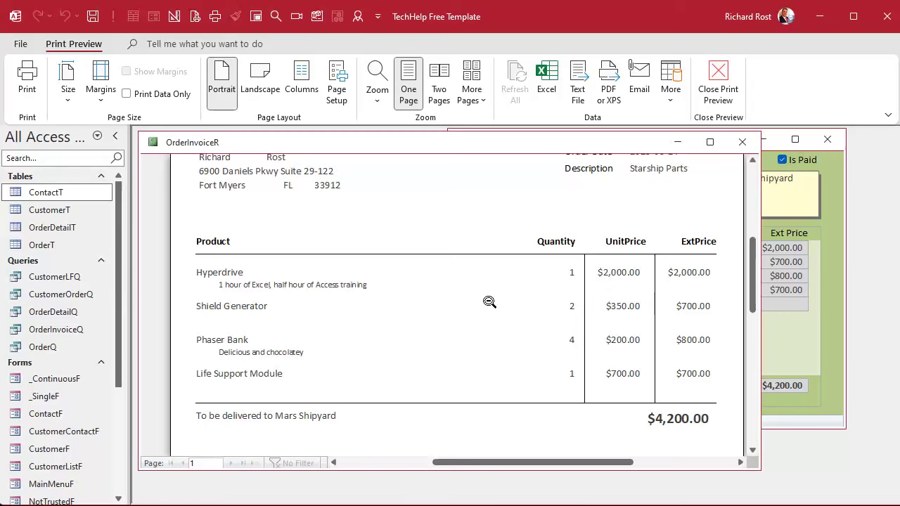